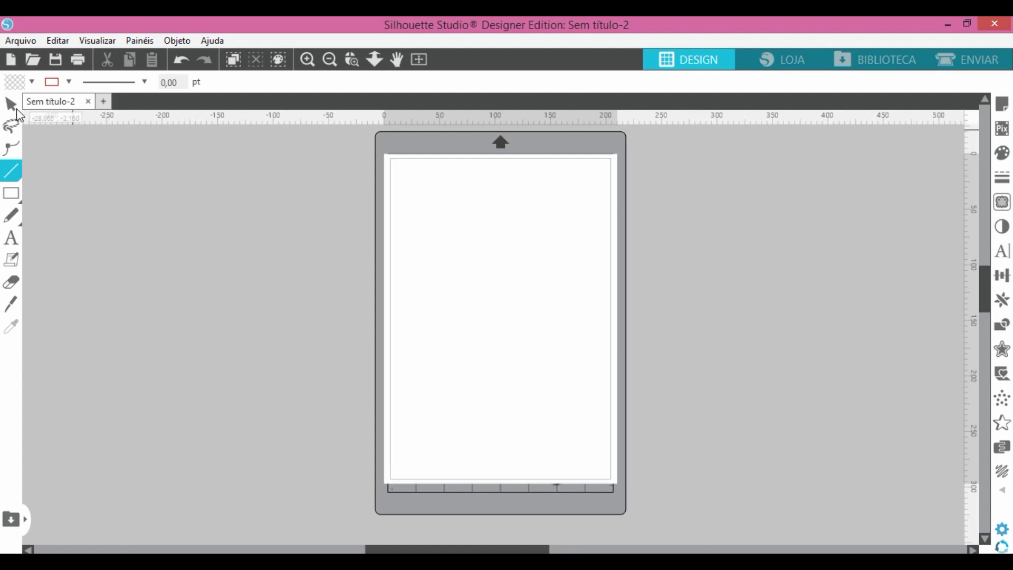
Toggle the print margin display in the page setup off and on again, leaving it enabled
click(13, 109)
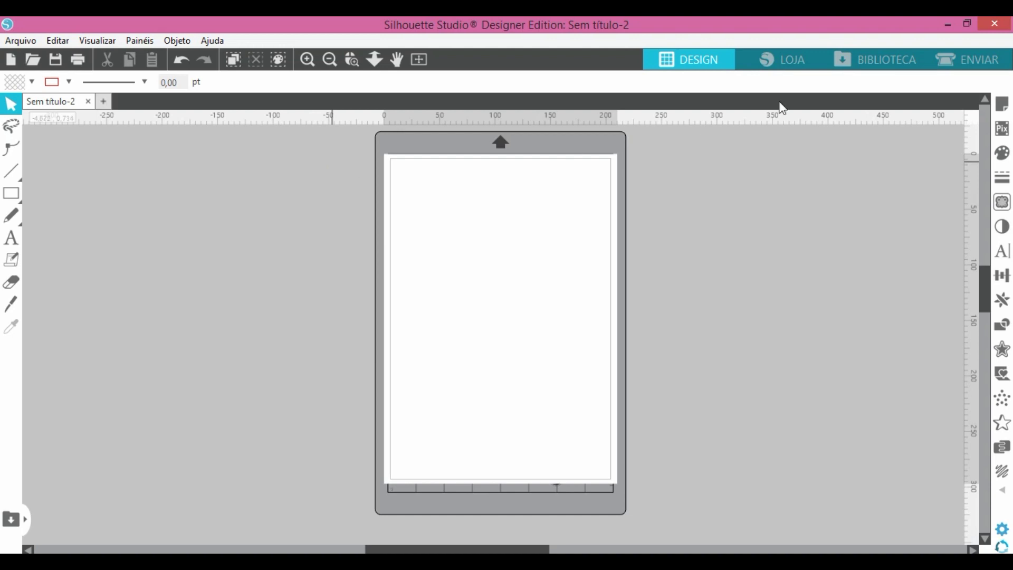
click(1004, 108)
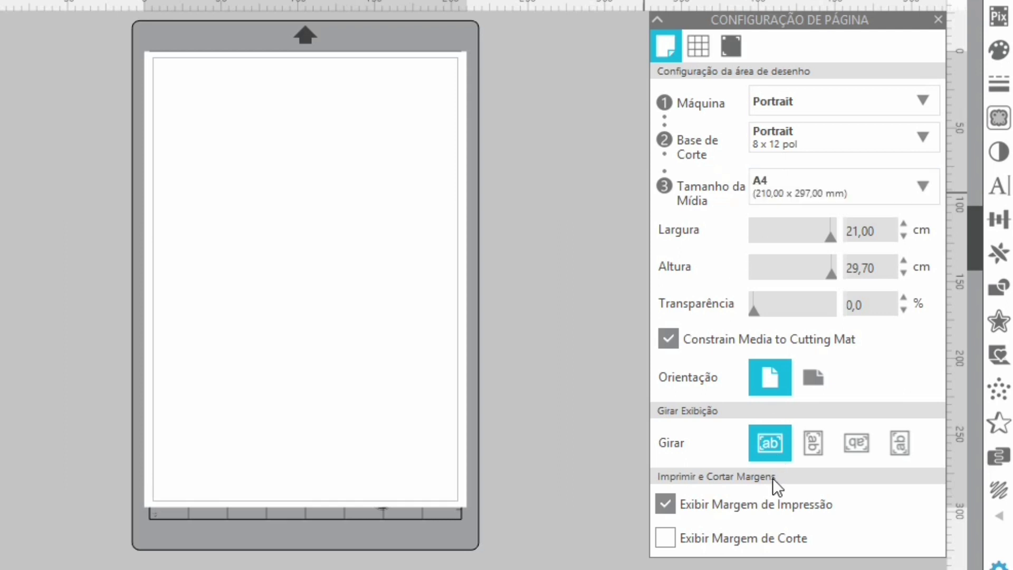
click(666, 504)
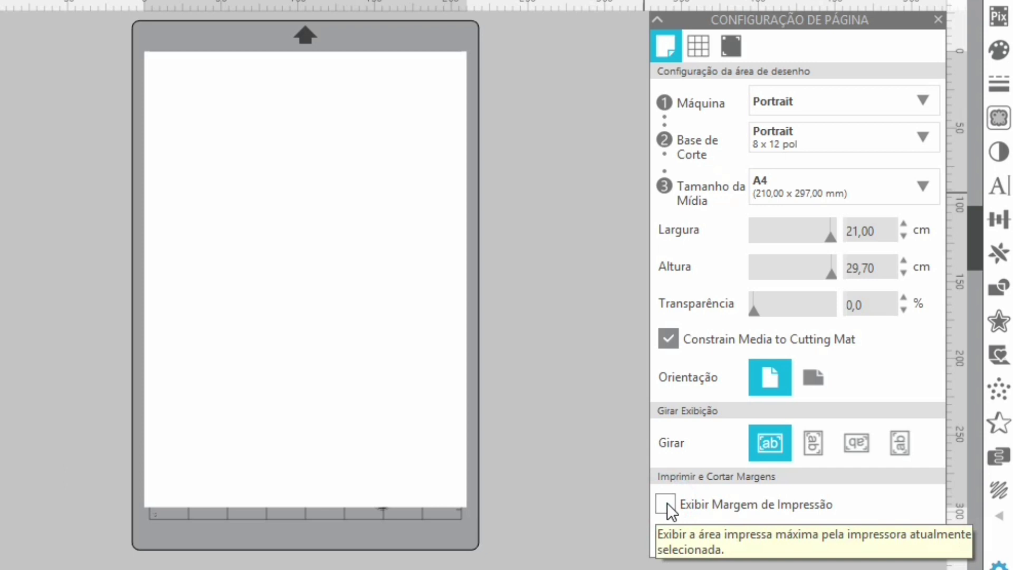
click(667, 504)
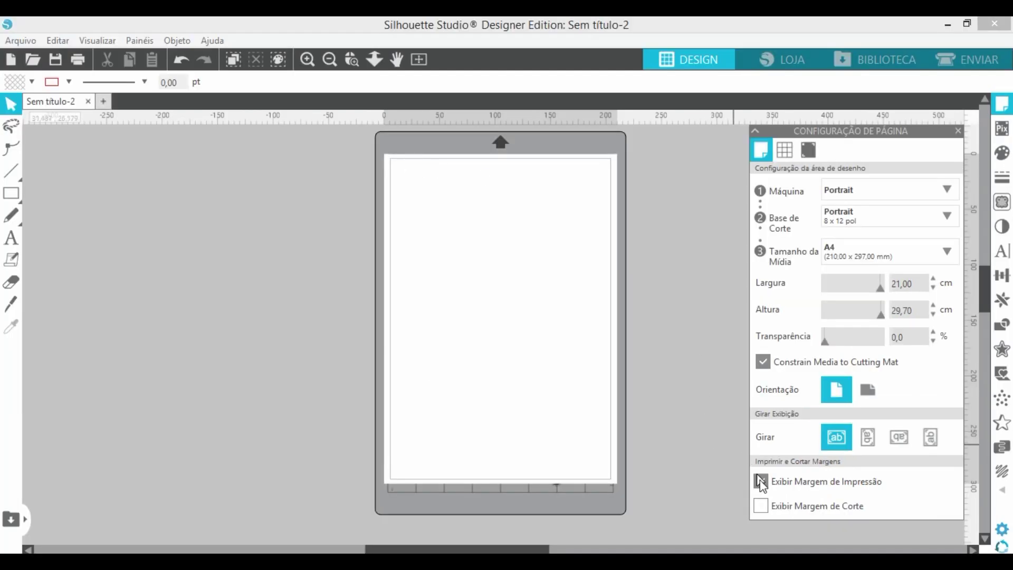
click(670, 508)
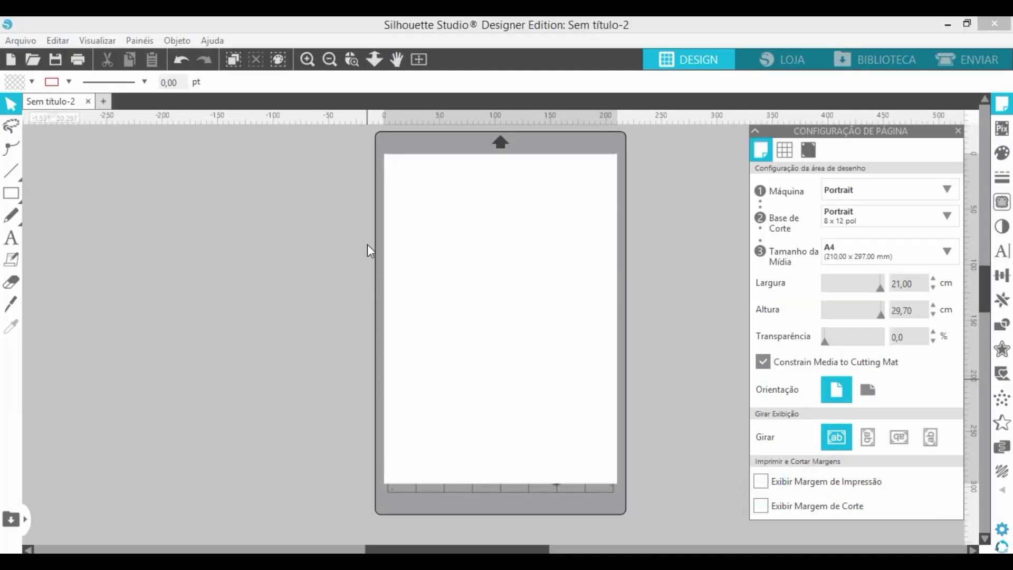
click(770, 481)
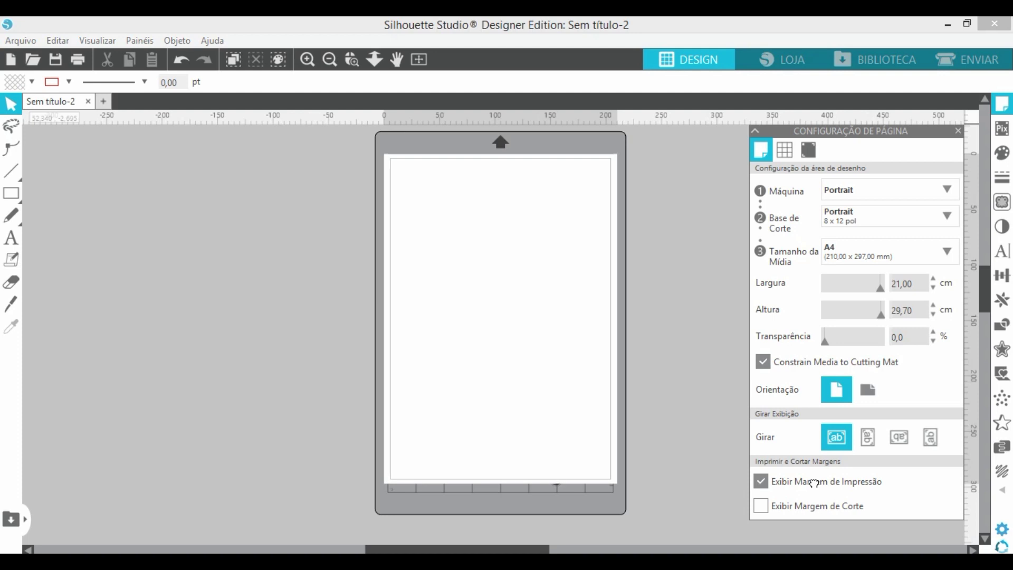
click(957, 132)
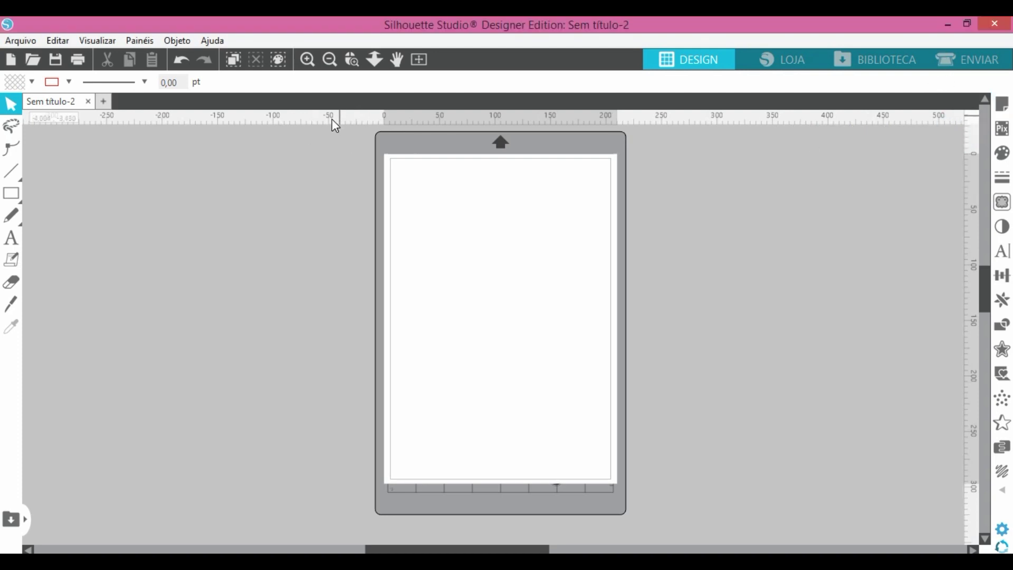
Merge the image FaMaura_CardsFacaScrap (1) from the Desktop folder FaMaura_CardsFacaScrap and move it inside the print margin at the page's upper-left corner
click(27, 43)
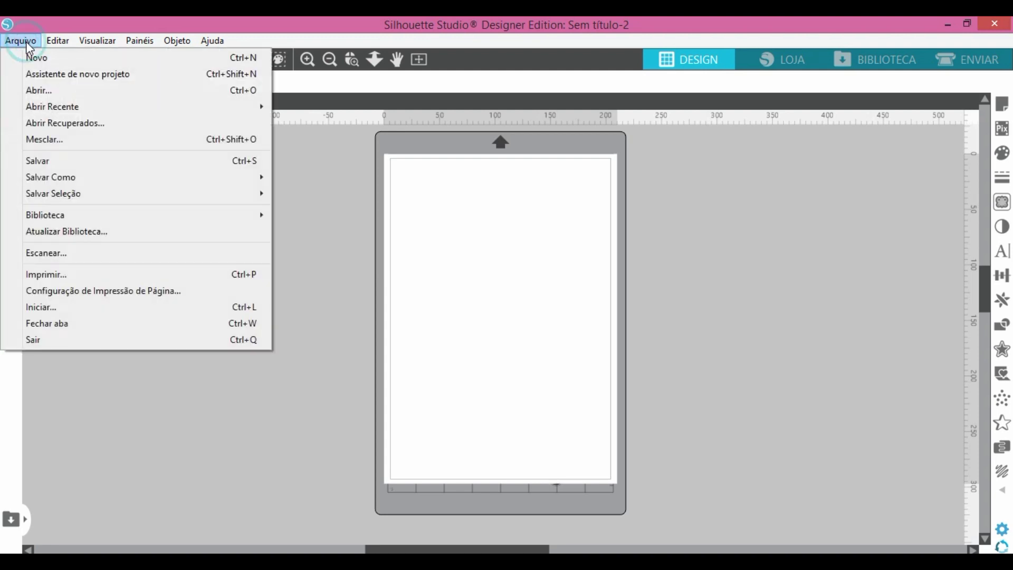
click(66, 141)
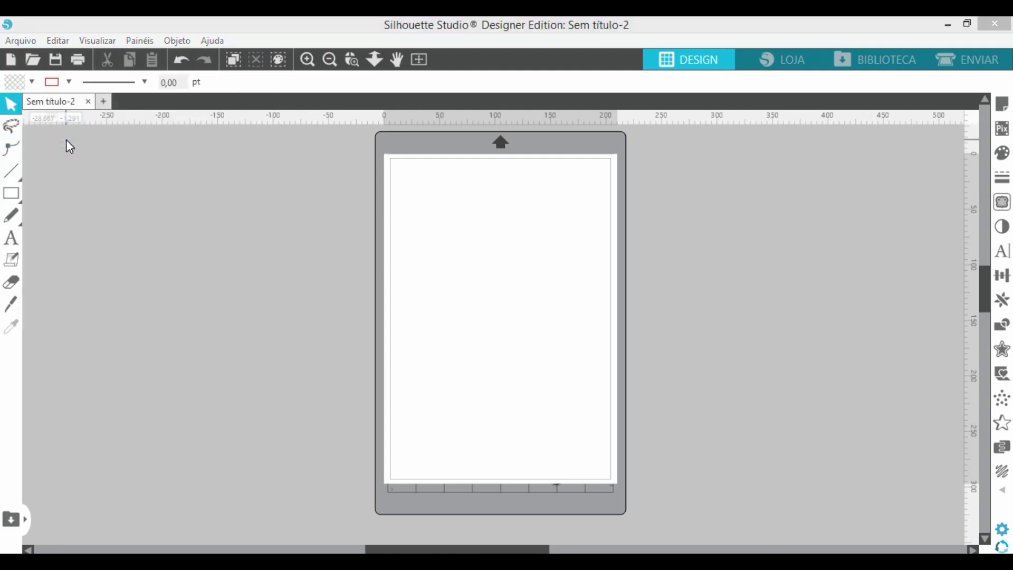
click(56, 152)
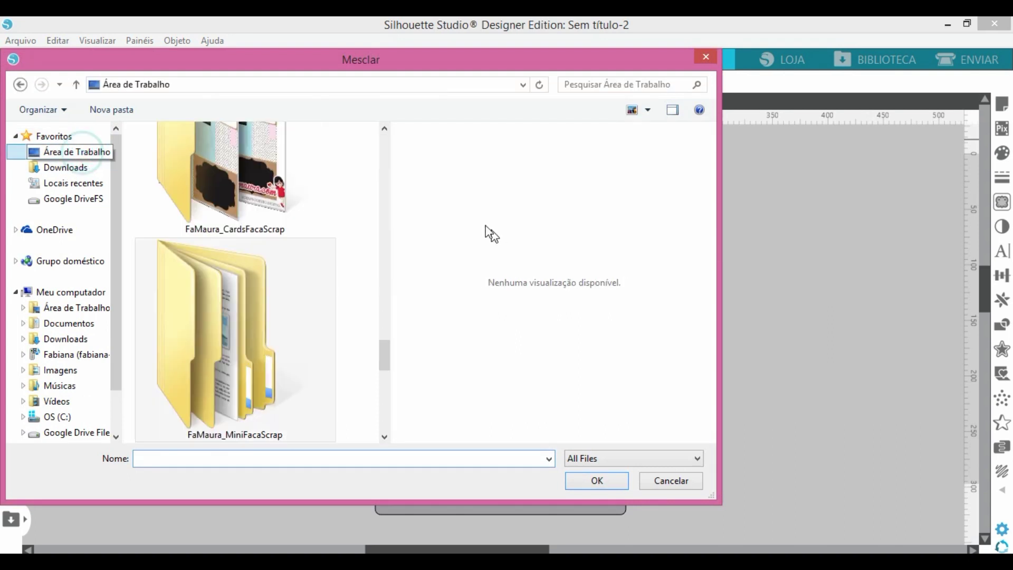
click(252, 161)
double_click(251, 160)
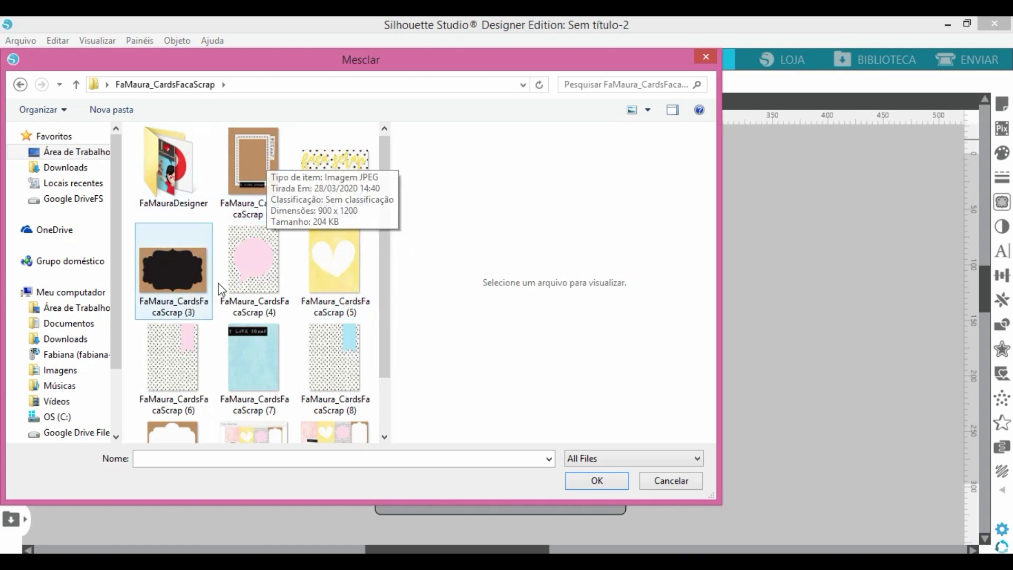
click(256, 156)
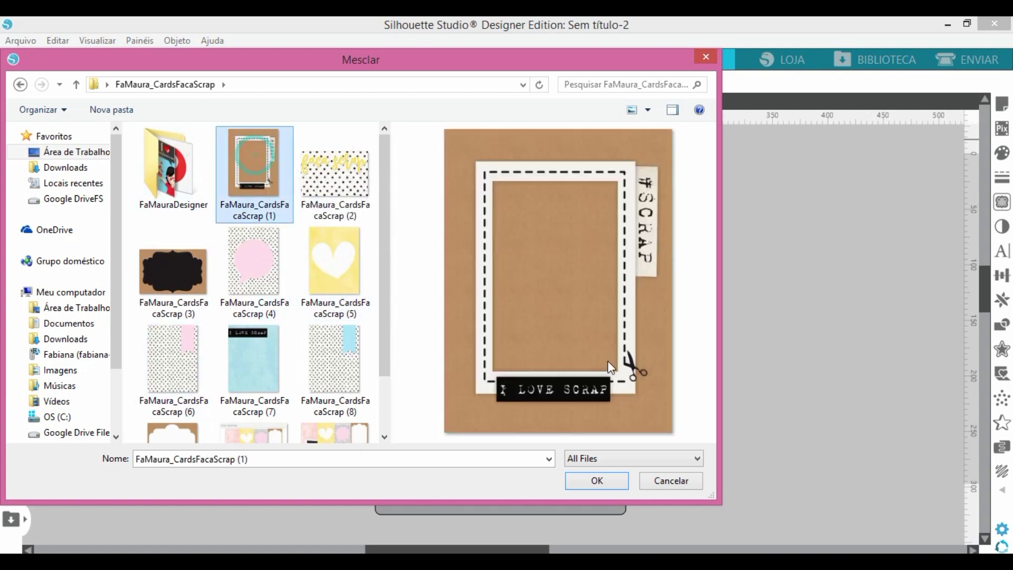
click(602, 483)
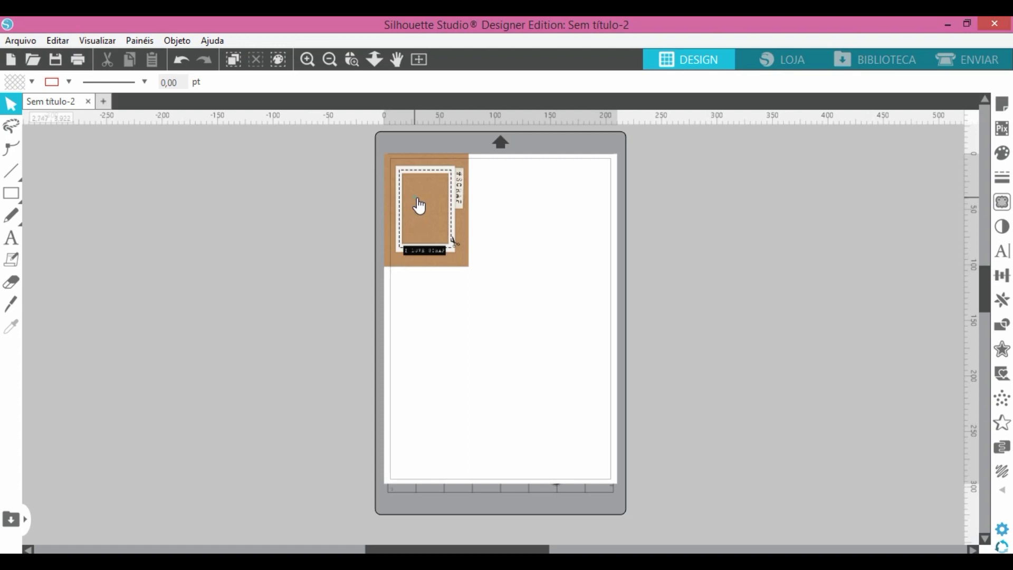
drag(416, 208, 423, 207)
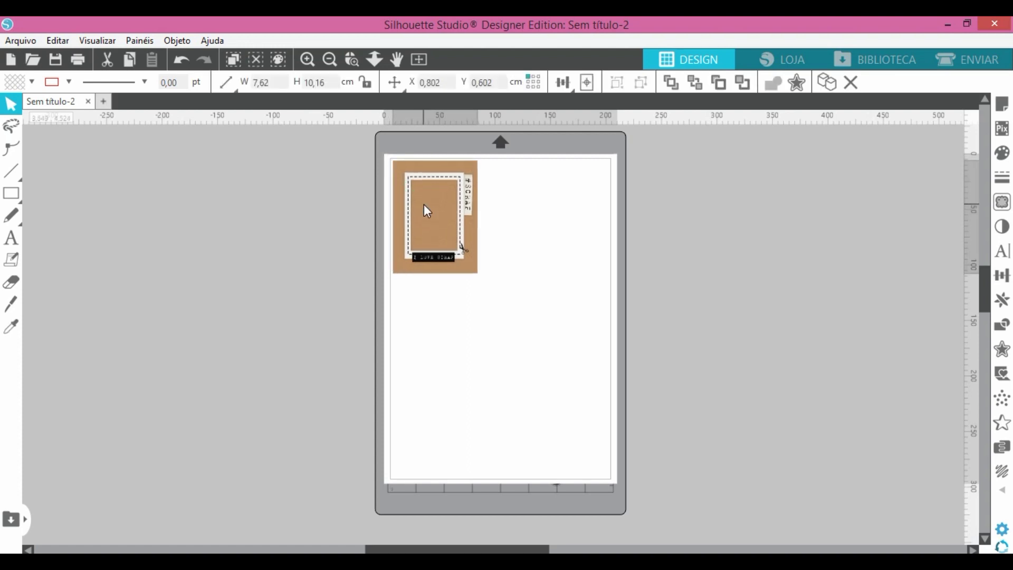
click(309, 158)
Merge the image FaMaura_CardsFacaScrap (3) and place it just below the first card, at about X 0,802 cm and Y 11,095 cm
click(24, 40)
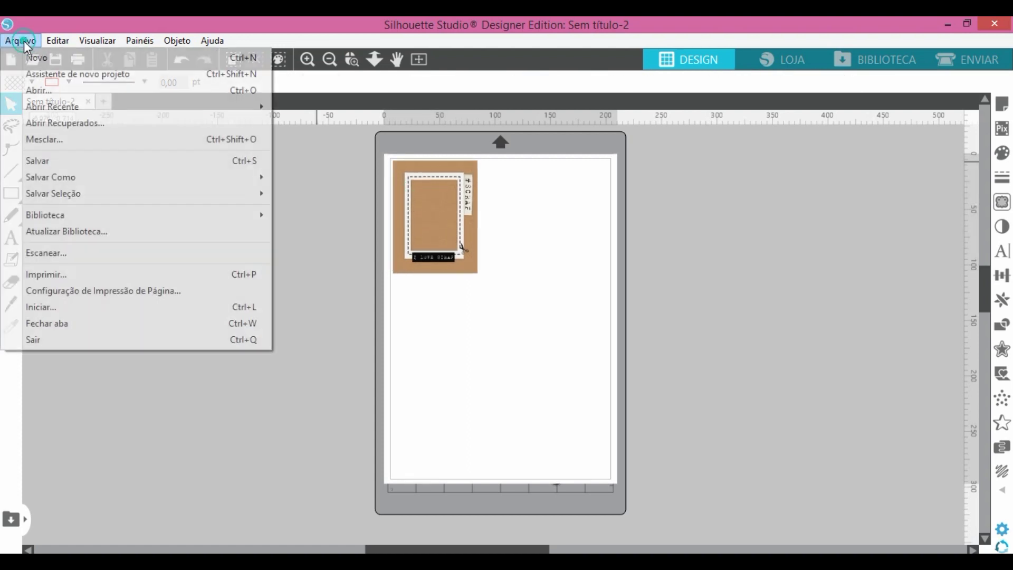
click(51, 138)
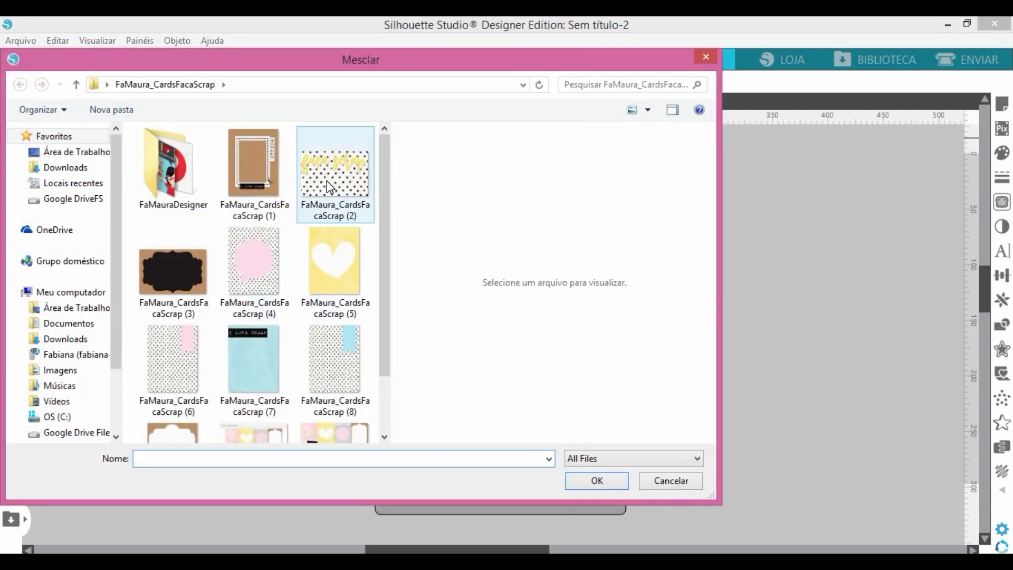
click(198, 272)
click(588, 481)
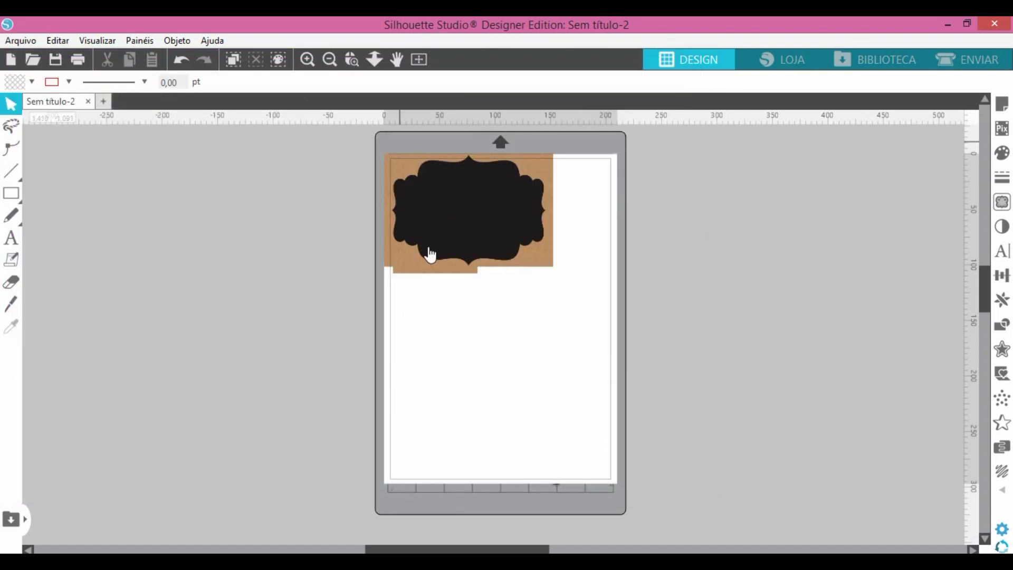
drag(456, 200, 467, 323)
key(Up)
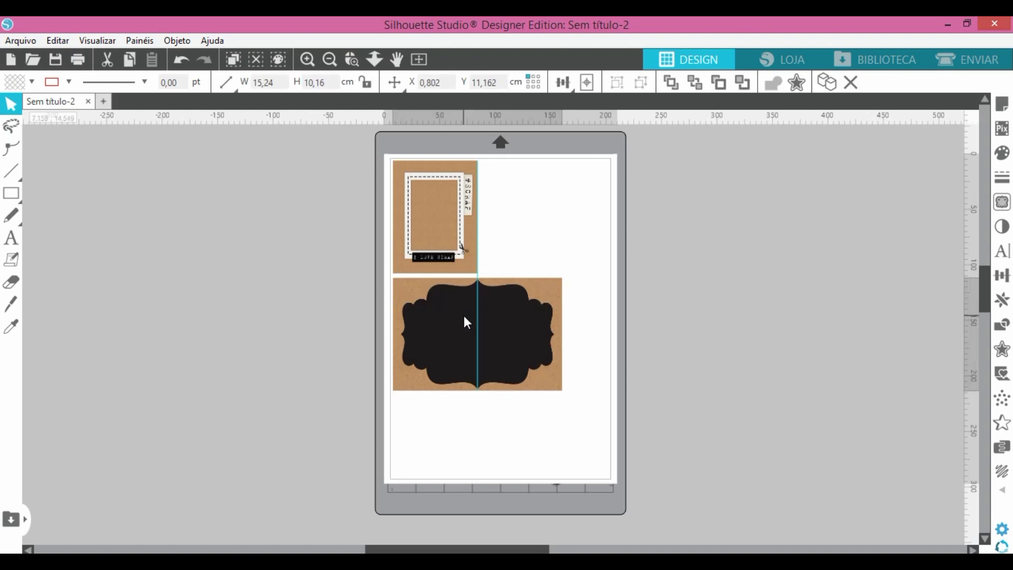
key(Up)
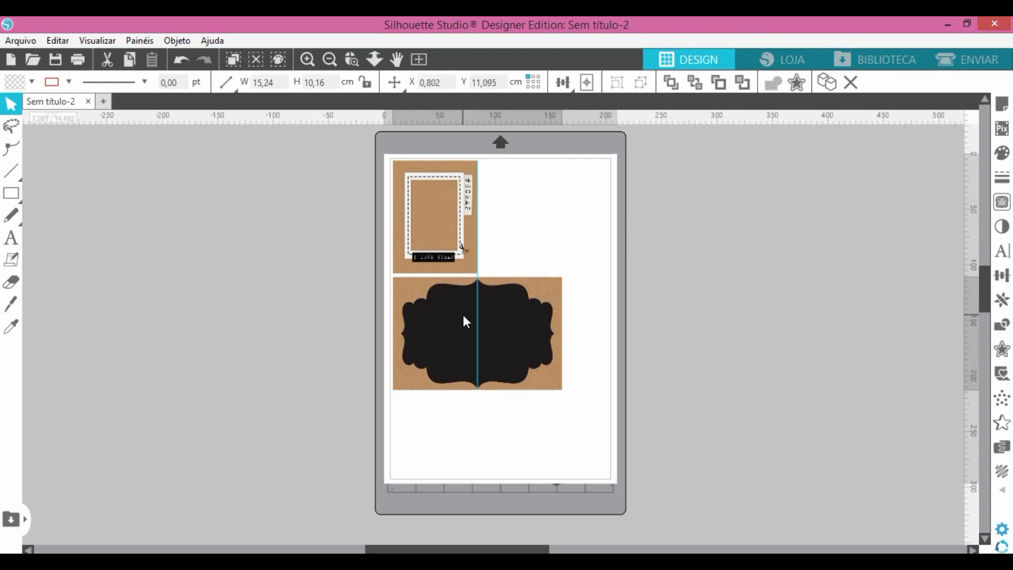
click(537, 190)
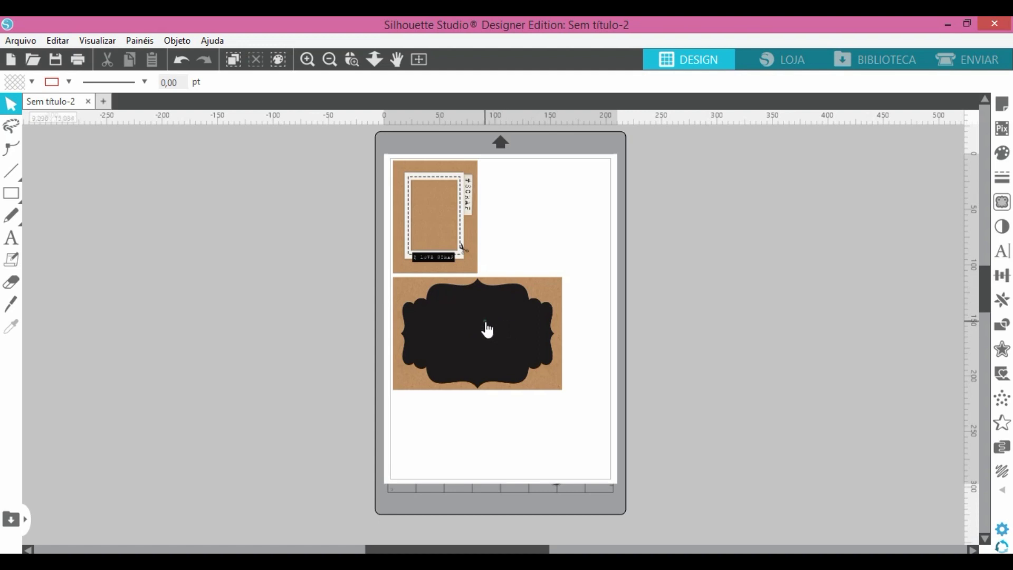
Try shrinking the card with the black label freehand from its corner, and undo the resize
click(457, 324)
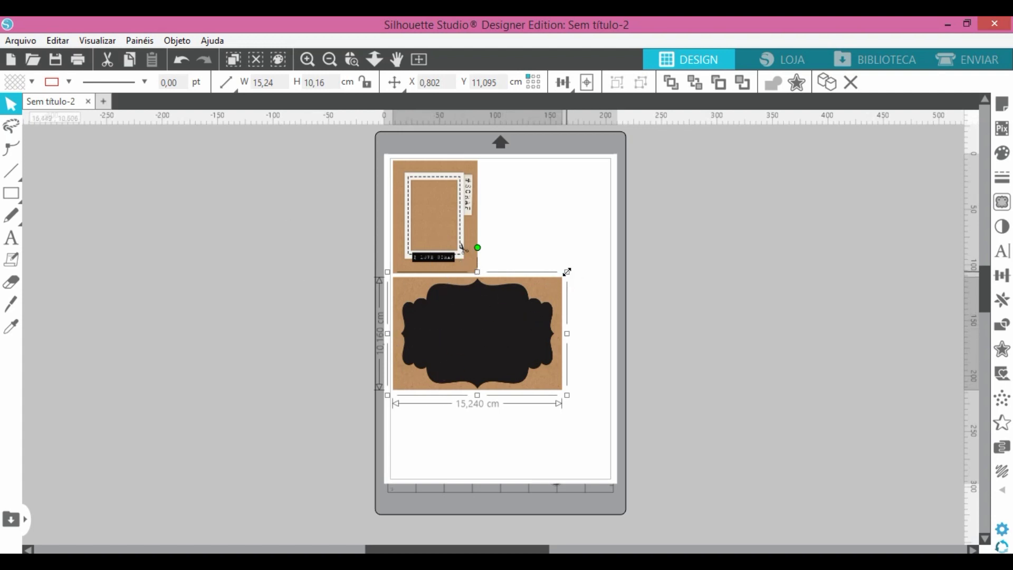
click(778, 332)
click(473, 342)
drag(567, 271, 547, 285)
key(ctrl+z)
Lock the black-label card's proportions, try a width of 10 cm, and set the width back to 15,24 cm
click(364, 83)
double_click(269, 83)
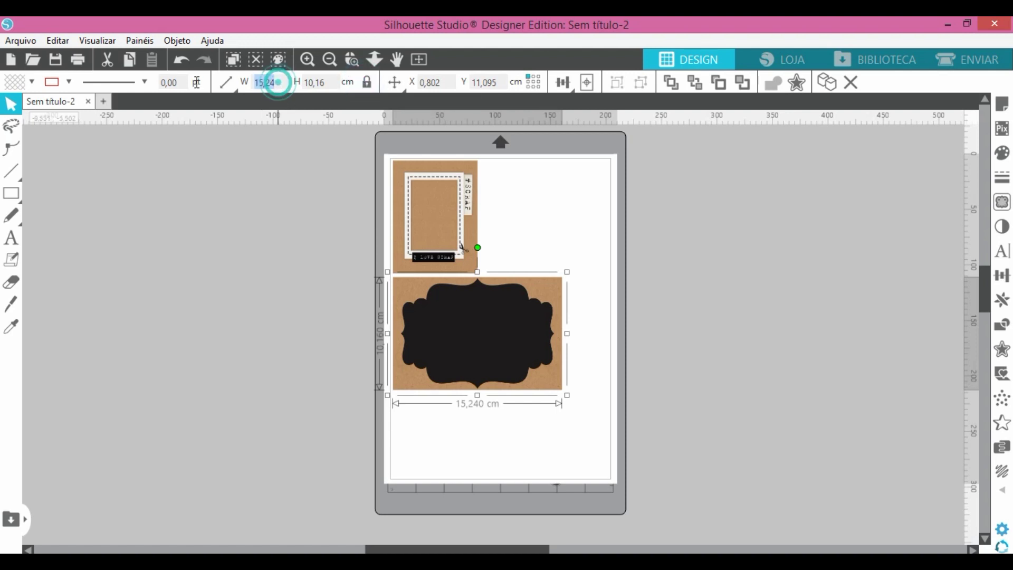
text(10)
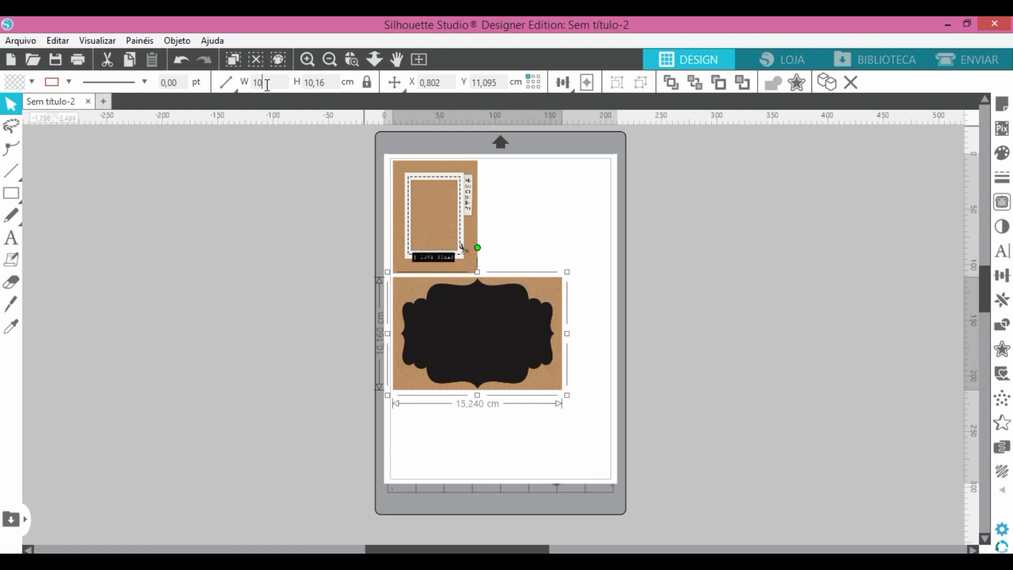
key(Return)
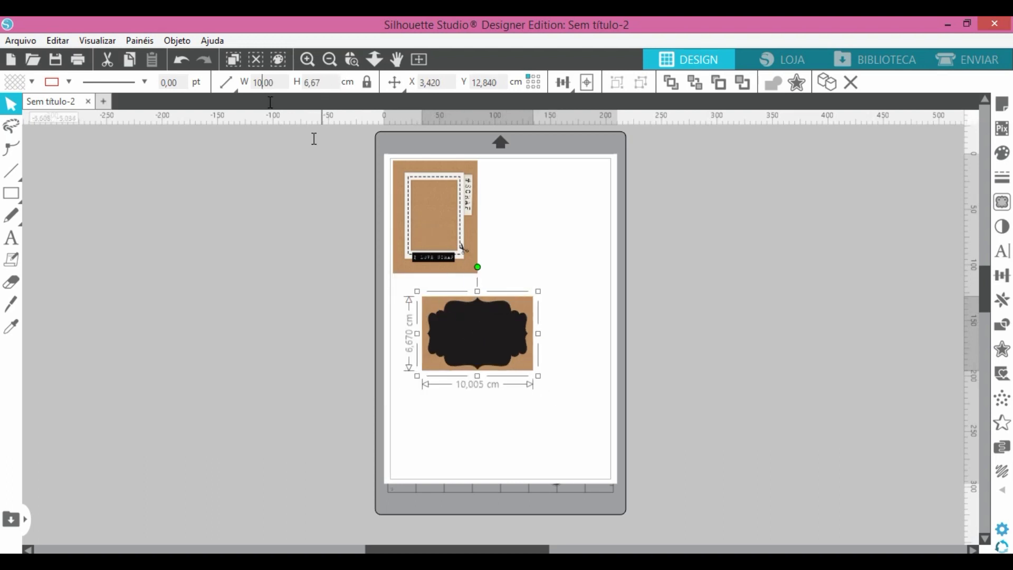
double_click(276, 81)
text(15,24)
key(Return)
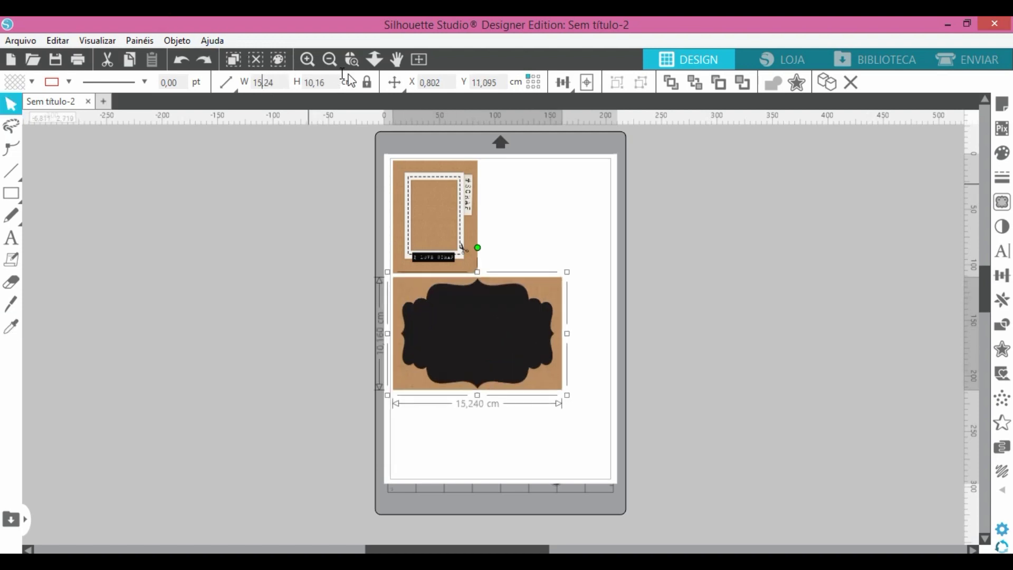
Unlock the black-label card's proportions, try a width of 10 cm, and undo the change
click(366, 83)
text(10)
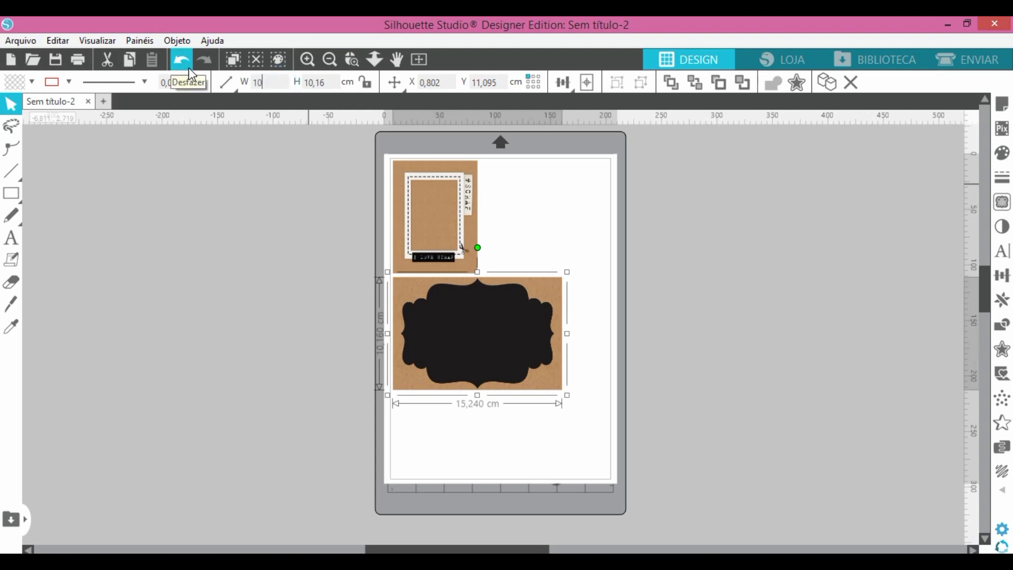
key(Return)
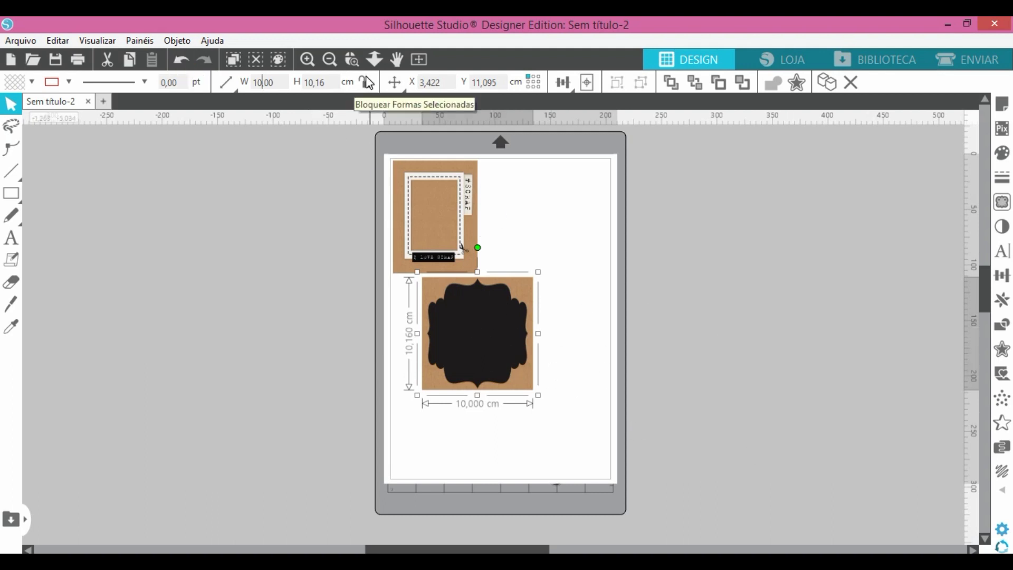
key(ctrl+z)
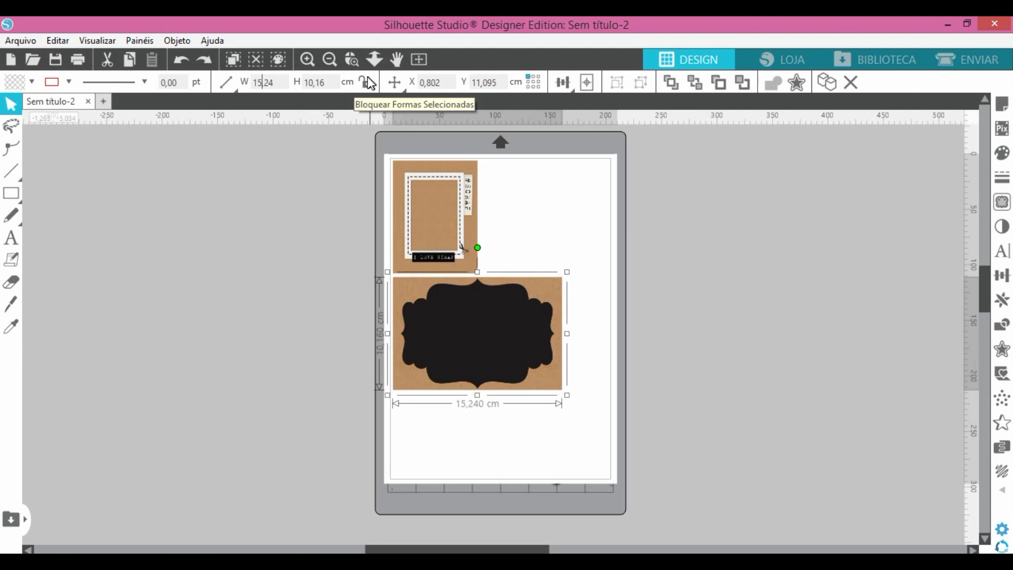
Lock the black-label card's proportions again, retry the 10 cm width, and undo only the width change
click(365, 84)
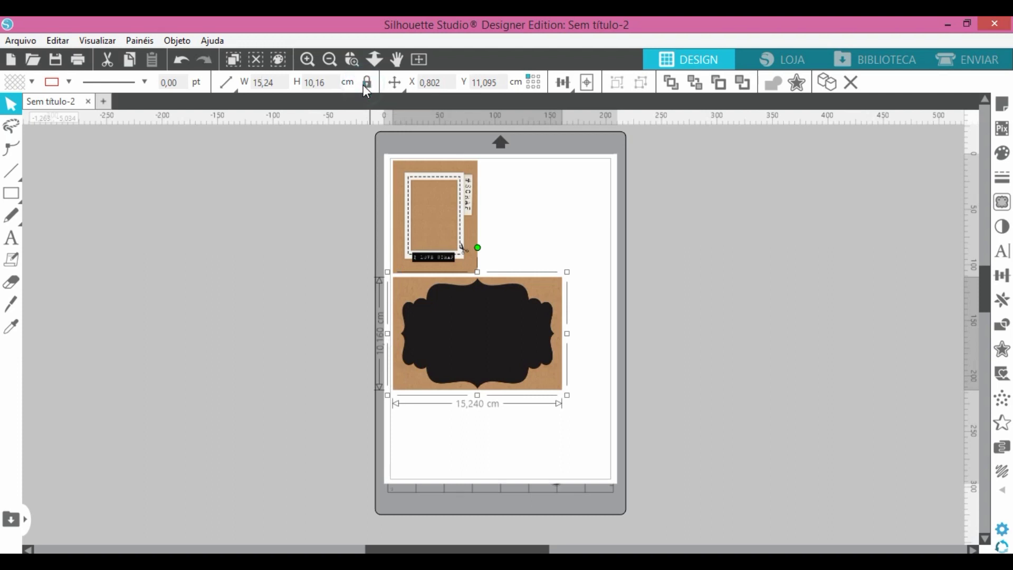
click(283, 82)
text(10)
key(Return)
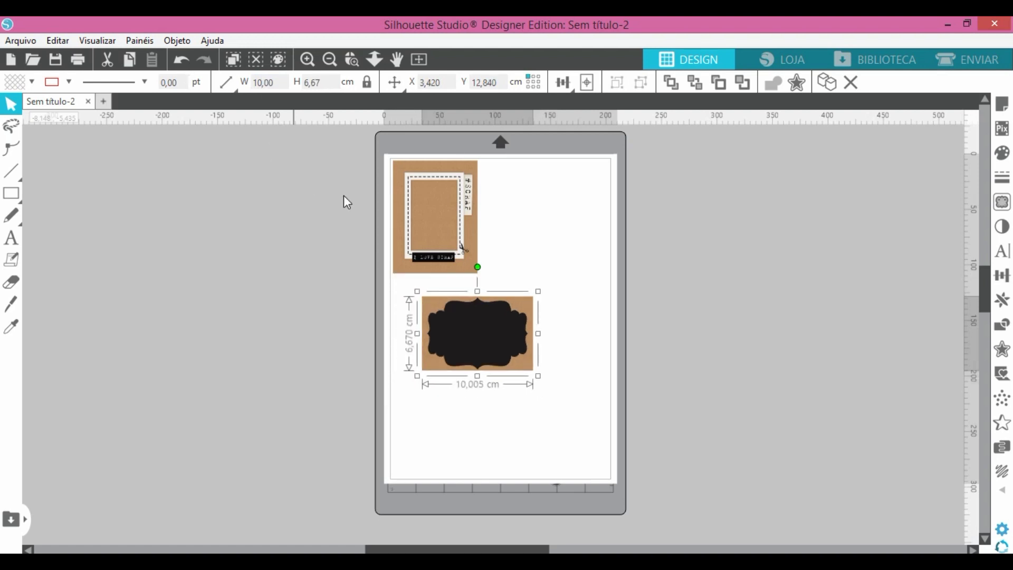
key(i)
key(ctrl+z)
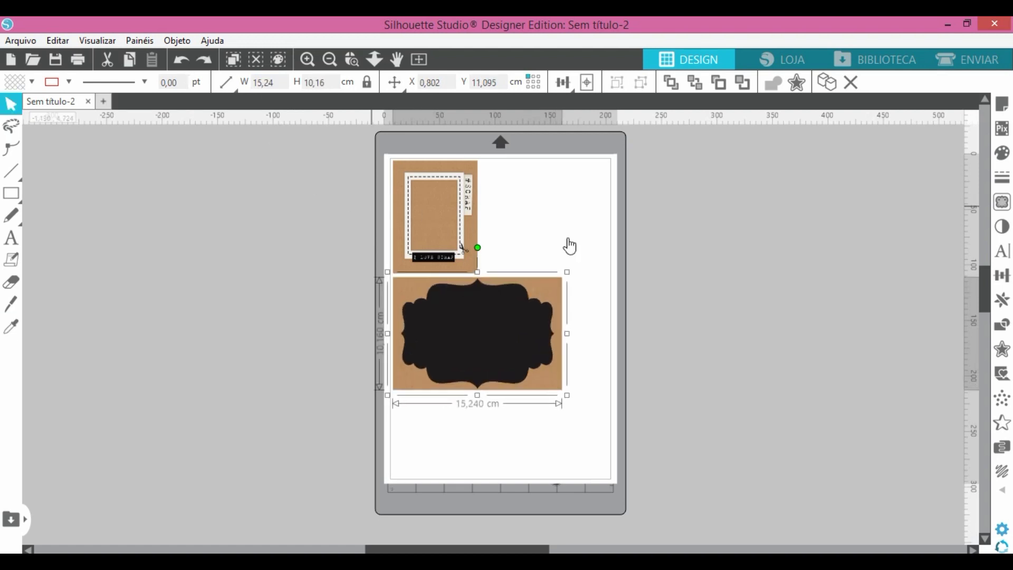
Merge the yellow flower image FaMaura_MiniKitFacaScrap (8) from the desktop's FaMaura_MiniKitFacaScrap folder into the page
click(27, 40)
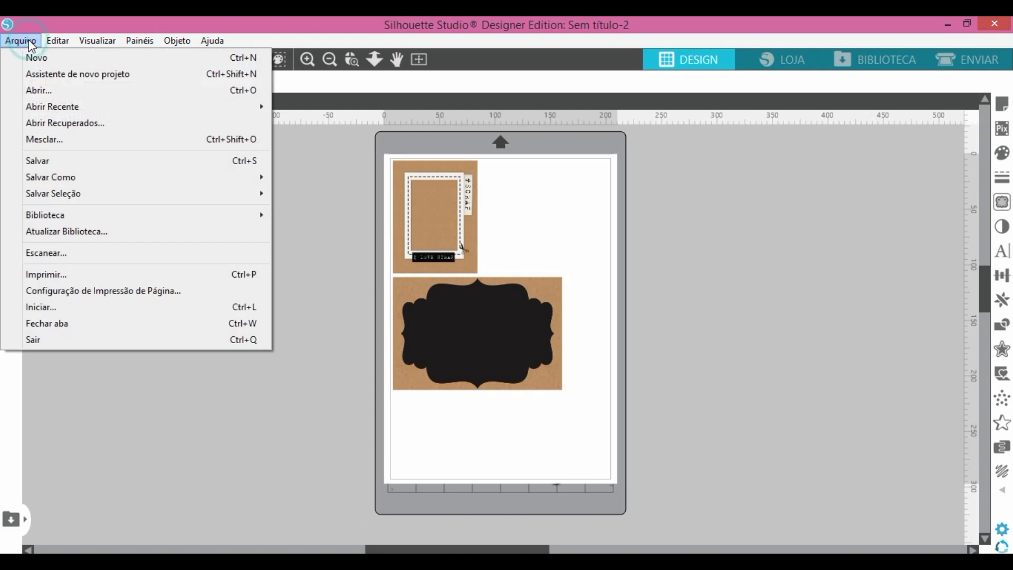
click(47, 140)
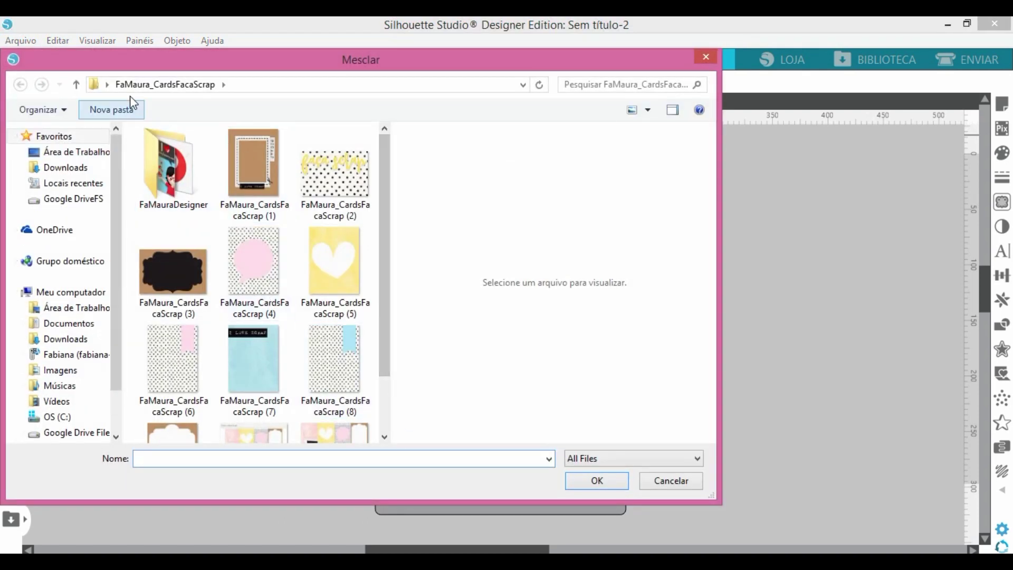
click(88, 157)
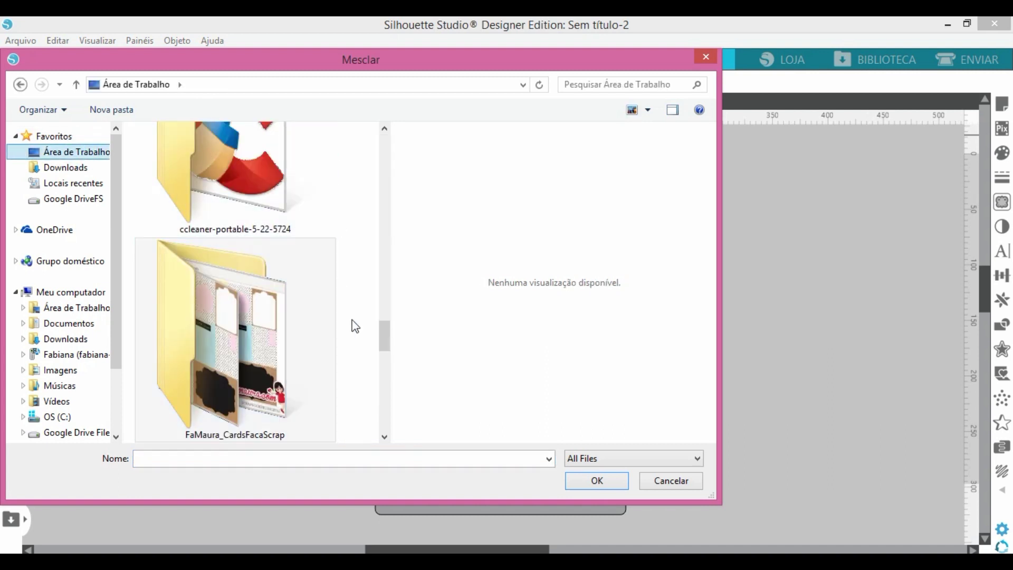
drag(382, 334, 384, 349)
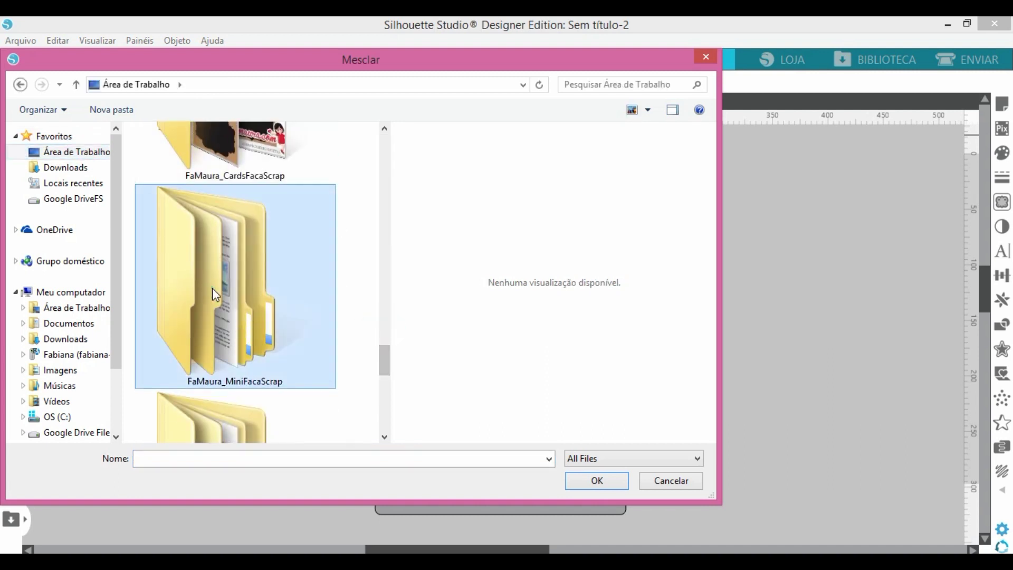
double_click(212, 288)
double_click(227, 154)
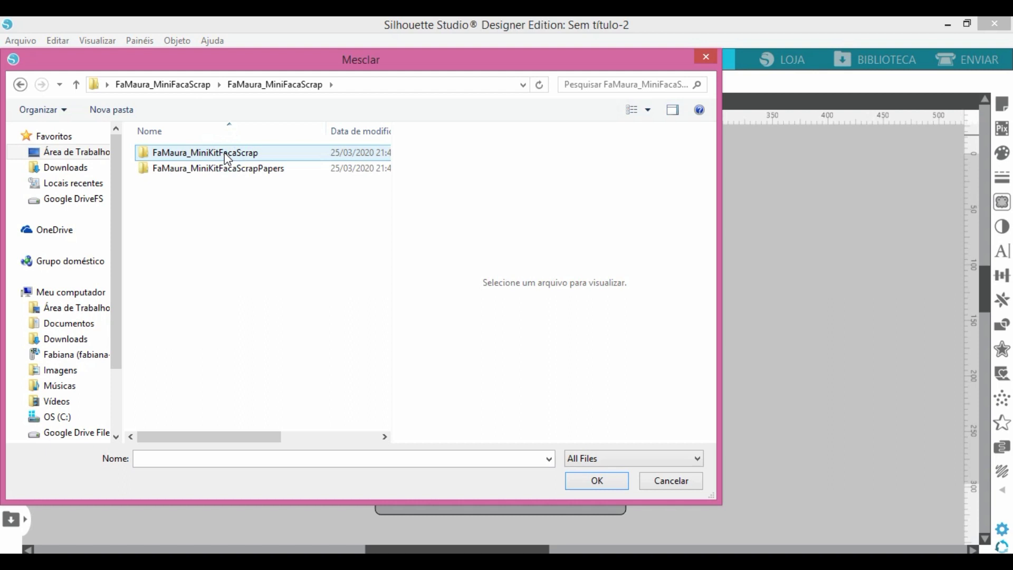
double_click(224, 153)
click(270, 374)
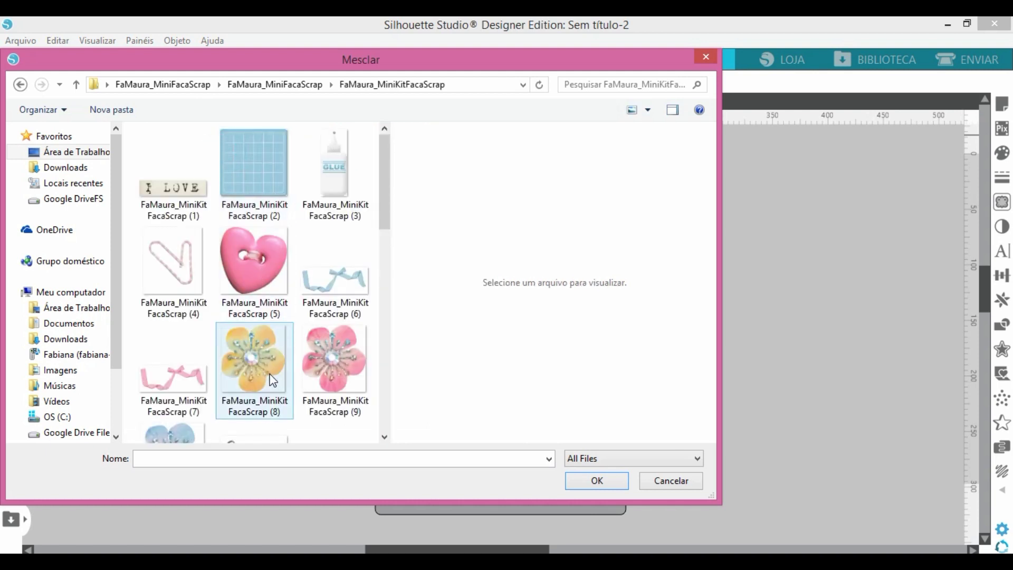
click(593, 480)
Shrink the flower proportionally to about 2.63 cm wide, place it beside the upper card within the print margins, and deselect it
drag(428, 183, 497, 332)
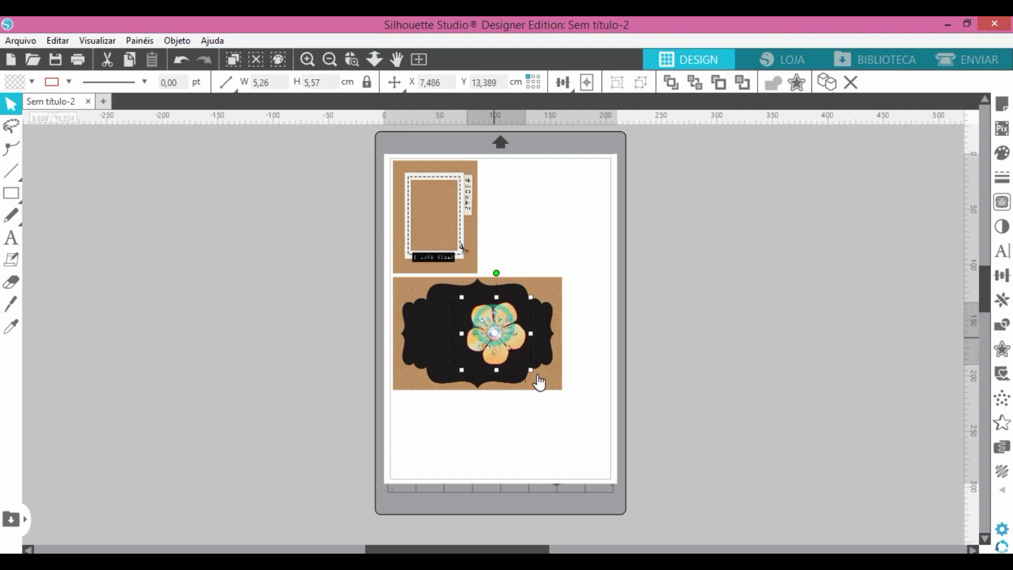
drag(532, 372, 500, 171)
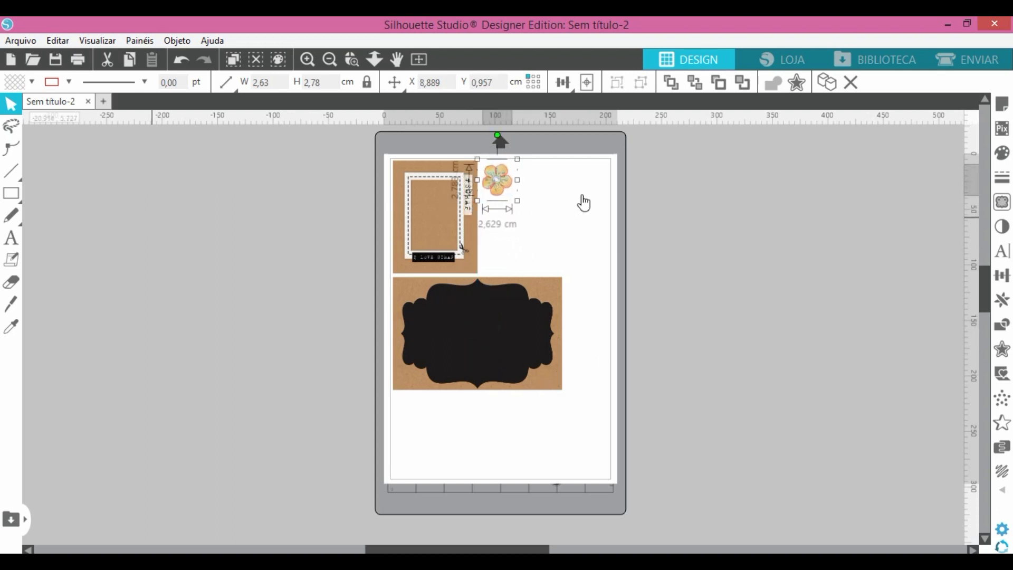
click(768, 295)
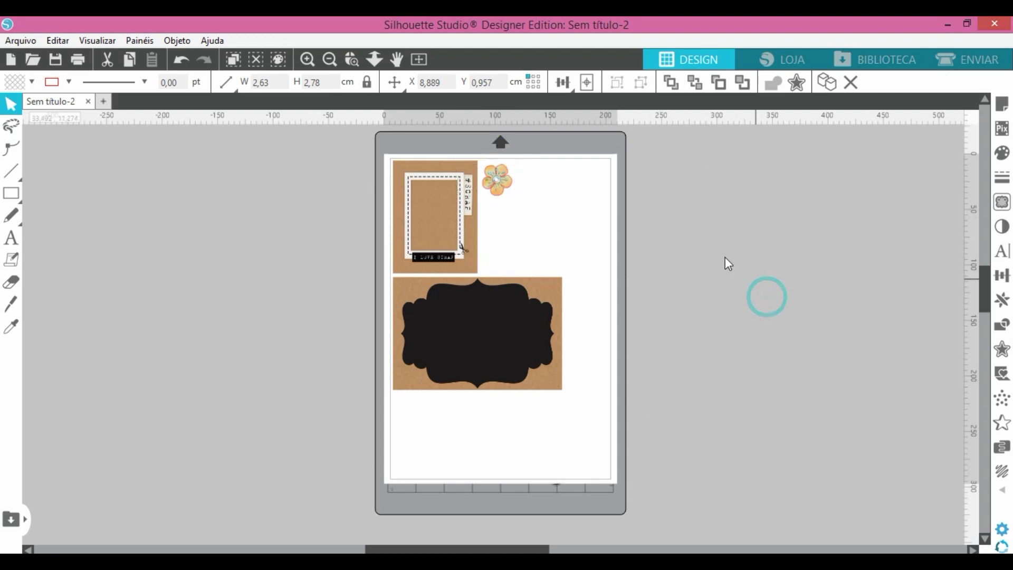
Open the print preview and check the layout of the cards and flower over the whole page
click(79, 63)
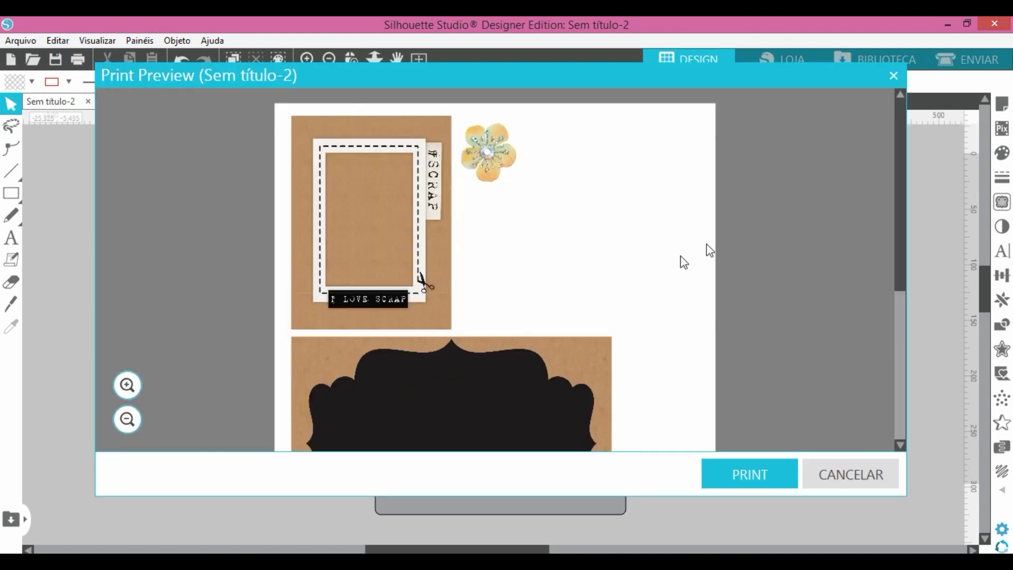
drag(898, 164, 903, 235)
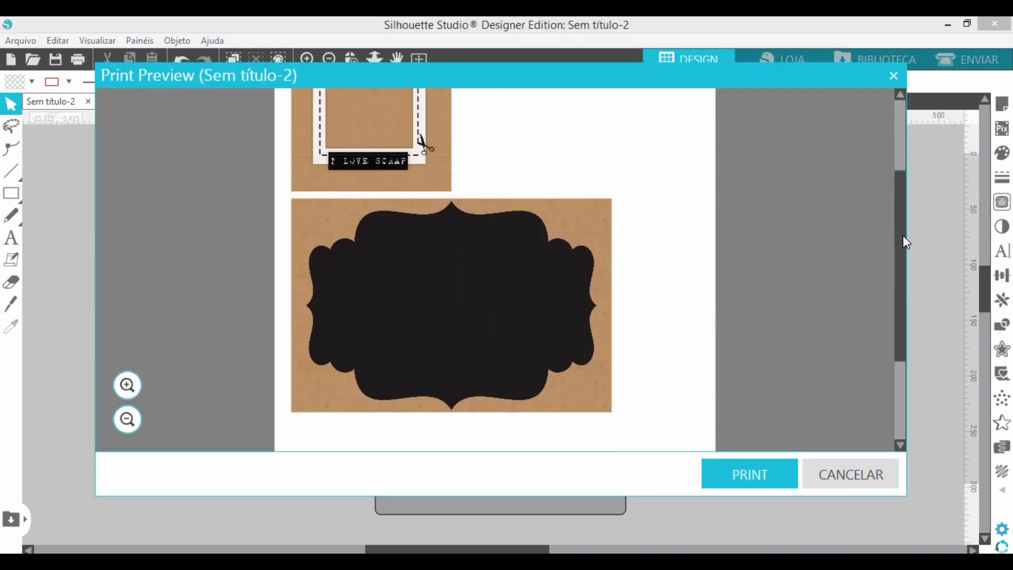
drag(906, 293, 951, 134)
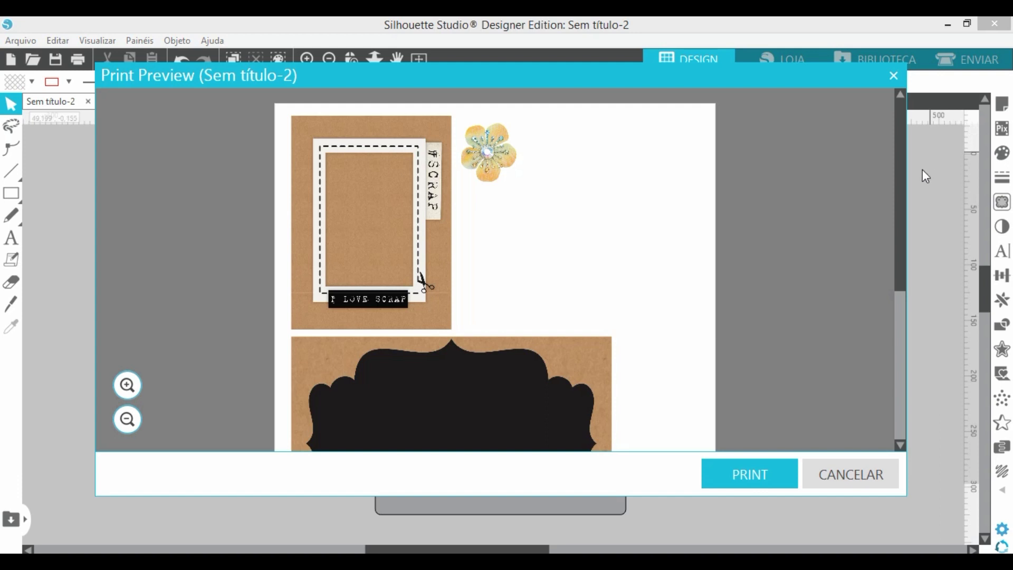
Proceed to the print settings, look through the available printers, and cancel both printing and the preview
click(764, 480)
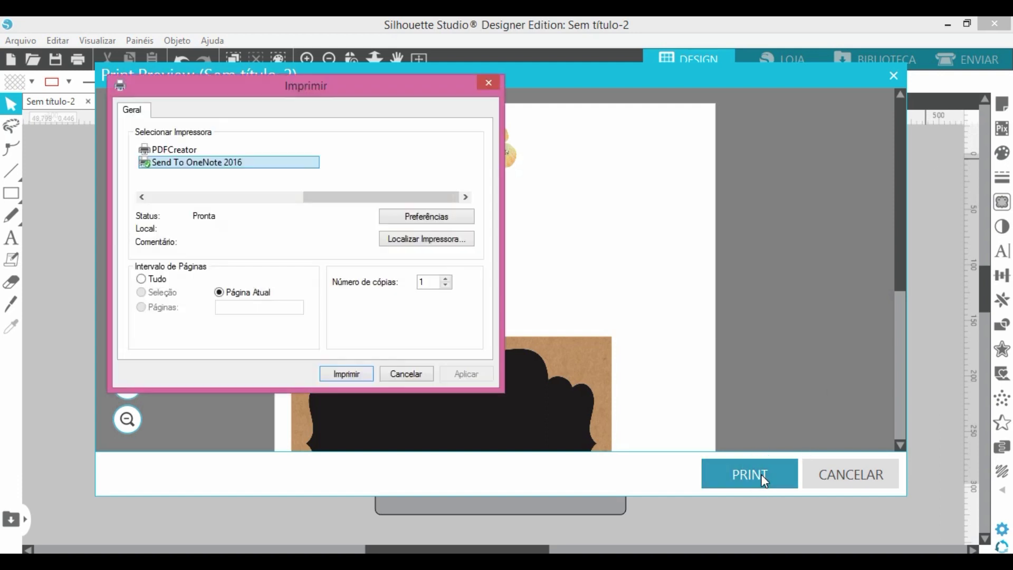
drag(321, 197, 159, 198)
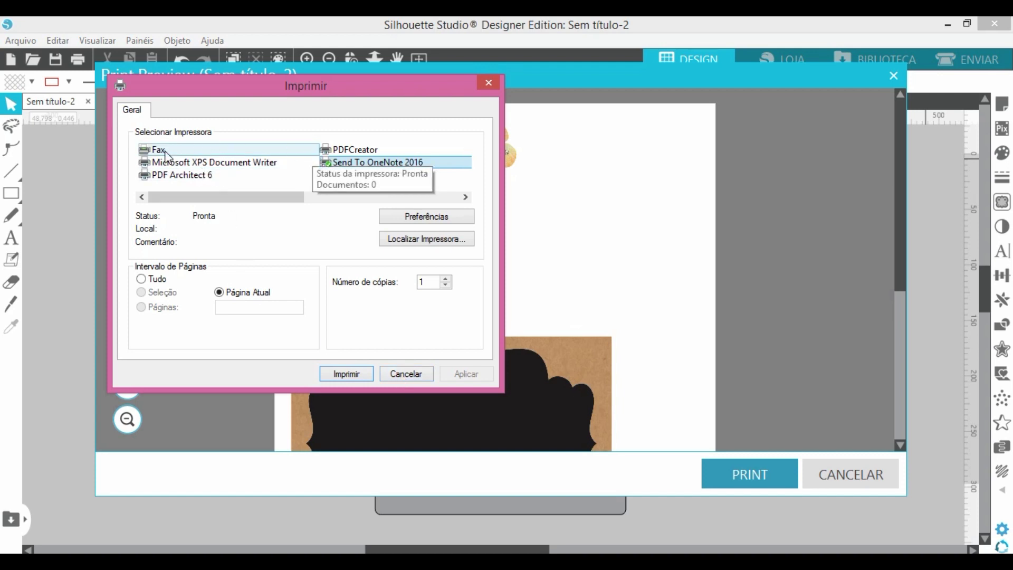
click(405, 375)
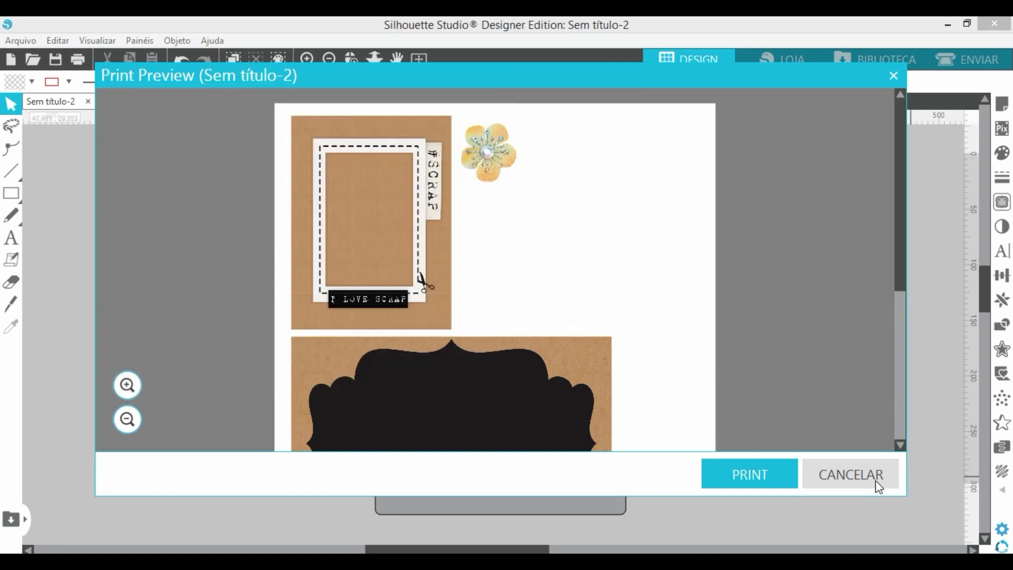
click(836, 473)
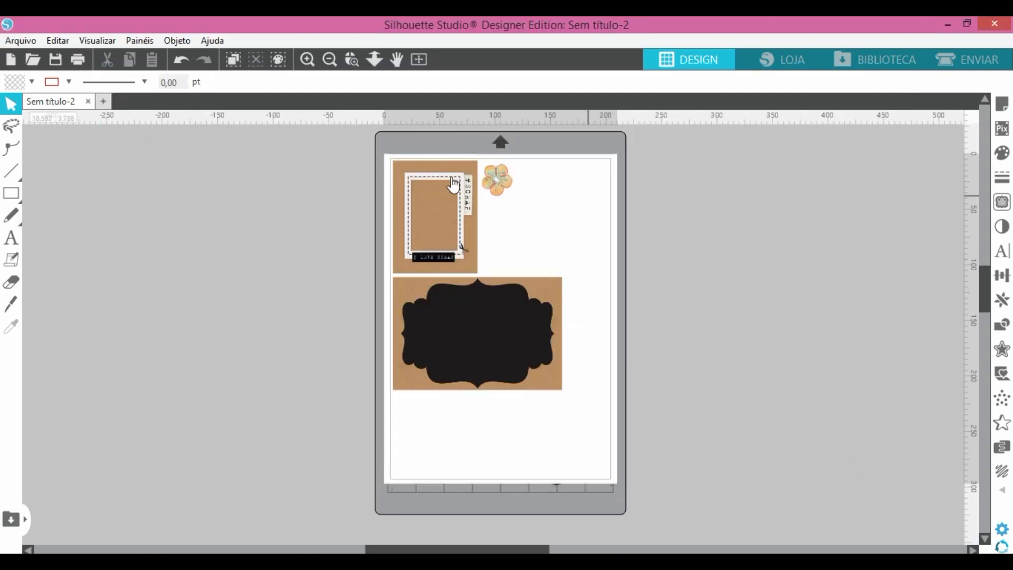